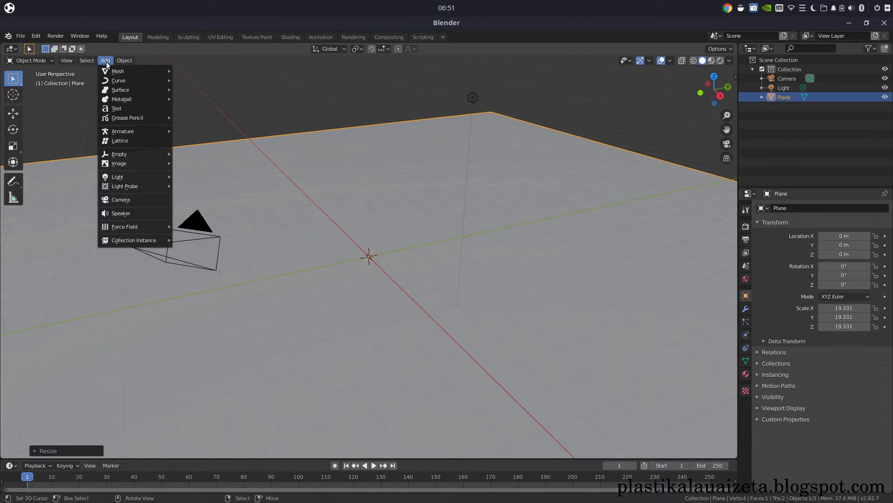
Step: Add a UV sphere at the origin and raise it above the plane to about 1.74 m along Z
{"action": "mouse_move", "coordinate": [116, 71]}
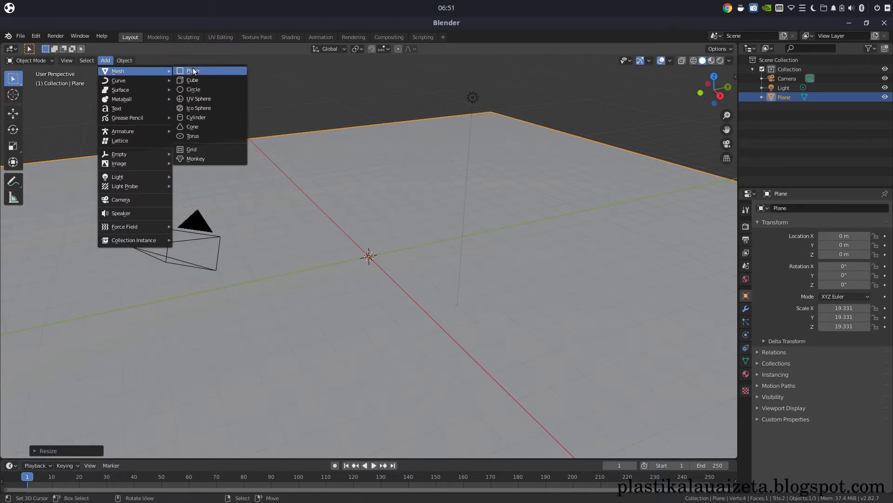
{"action": "left_click", "coordinate": [225, 100]}
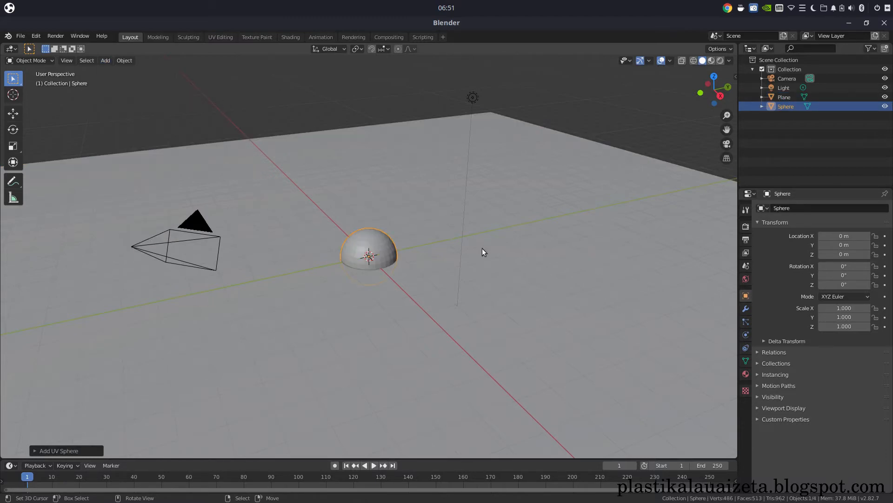
{"action": "left_click", "coordinate": [13, 114]}
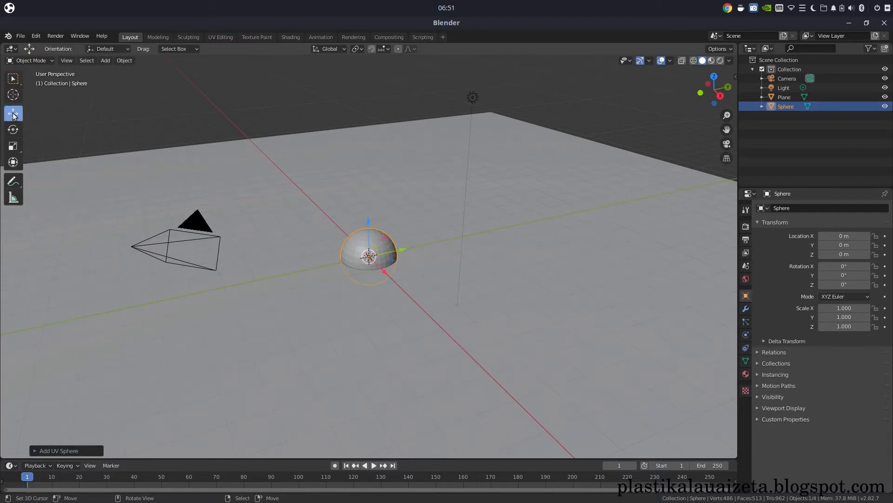
{"action": "left_click_drag", "start_coordinate": [371, 228], "coordinate": [376, 177]}
{"action": "middle_click_drag", "start_coordinate": [518, 258], "coordinate": [483, 250]}
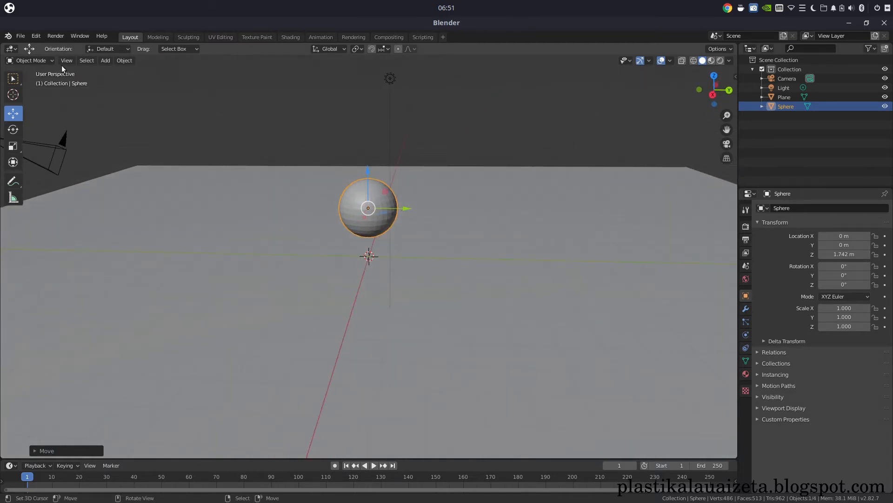
Step: Turn on proportional editing in Edit Mode and pull the sphere's top vertex straight up to form an egg shape
{"action": "left_click", "coordinate": [50, 60]}
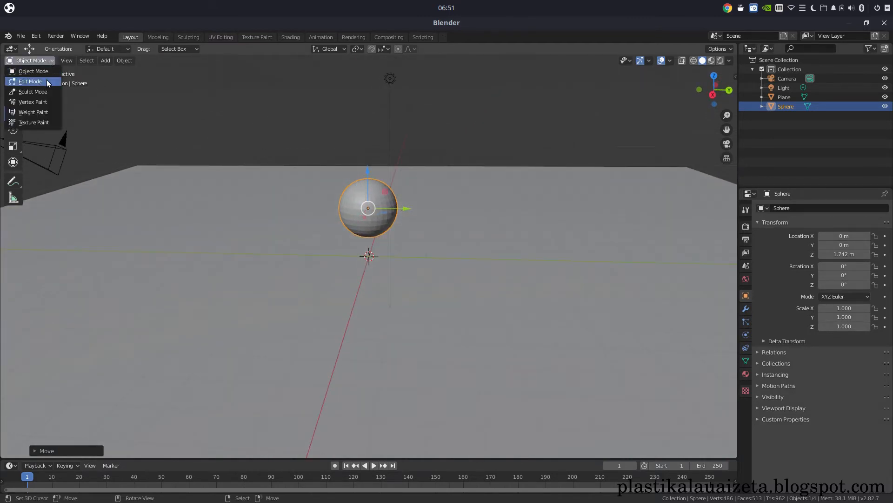
{"action": "left_click", "coordinate": [46, 81]}
{"action": "scroll", "coordinate": [375, 152], "scroll_direction": "up", "scroll_amount": 4}
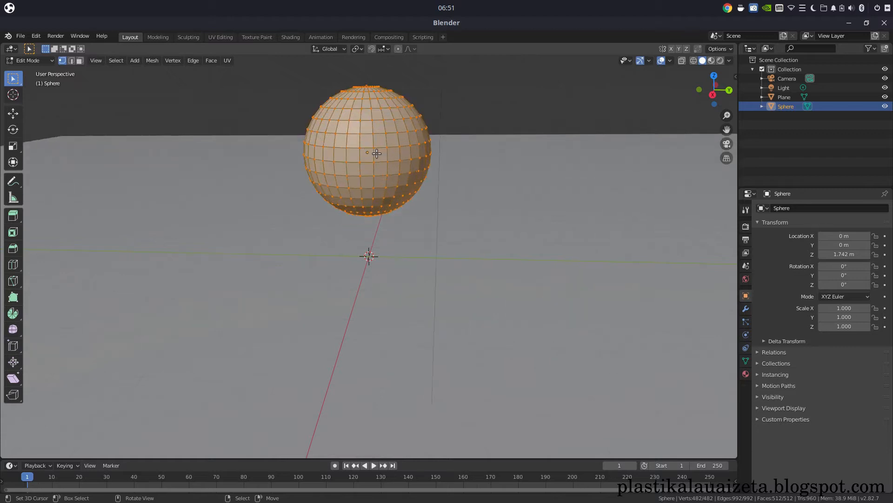
{"action": "left_click", "coordinate": [399, 49]}
{"action": "middle_click_drag", "start_coordinate": [507, 129], "coordinate": [481, 243]}
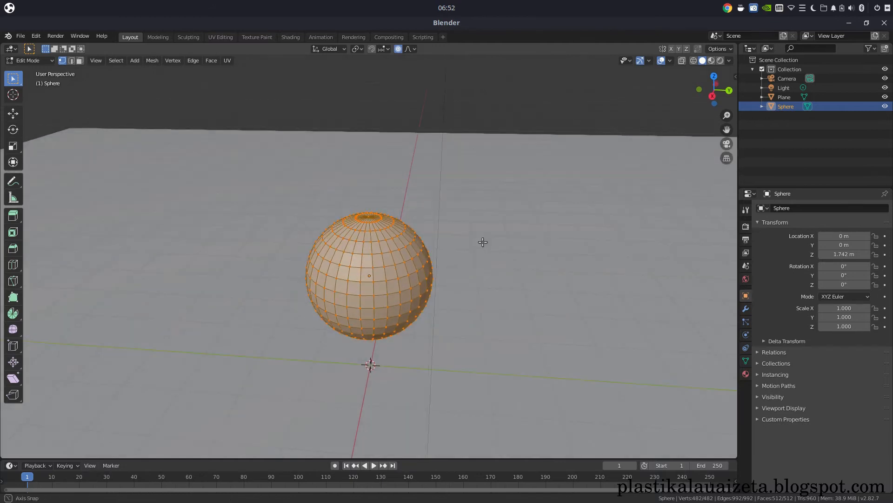
{"action": "left_click", "coordinate": [370, 216]}
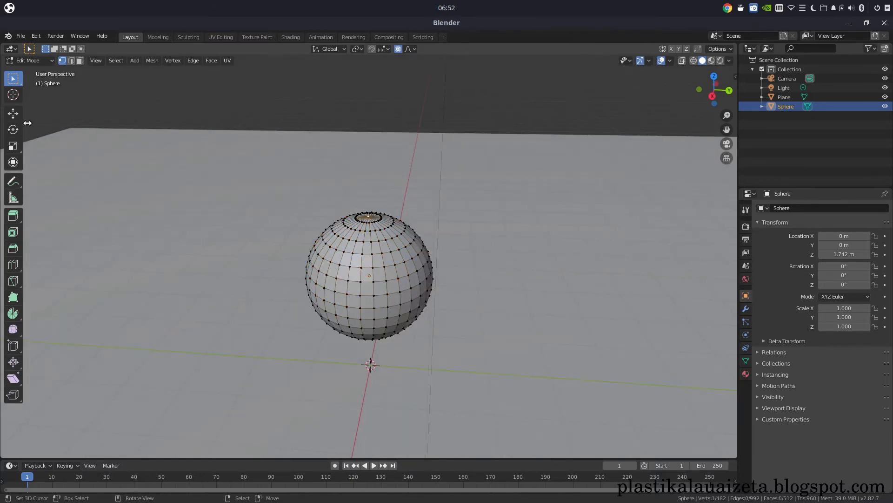
{"action": "left_click", "coordinate": [13, 114]}
{"action": "left_click_drag", "start_coordinate": [371, 180], "coordinate": [381, 148]}
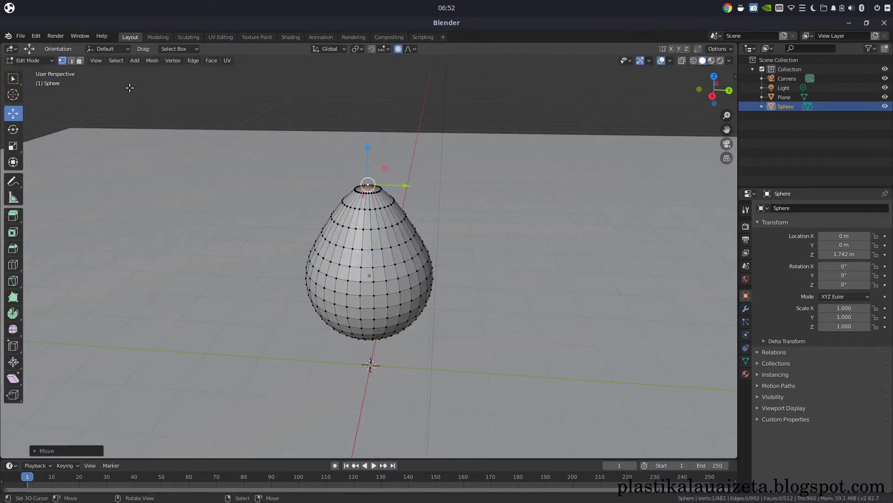
Step: Return the egg-shaped sphere to Object Mode and apply smooth shading to it
{"action": "left_click", "coordinate": [46, 62]}
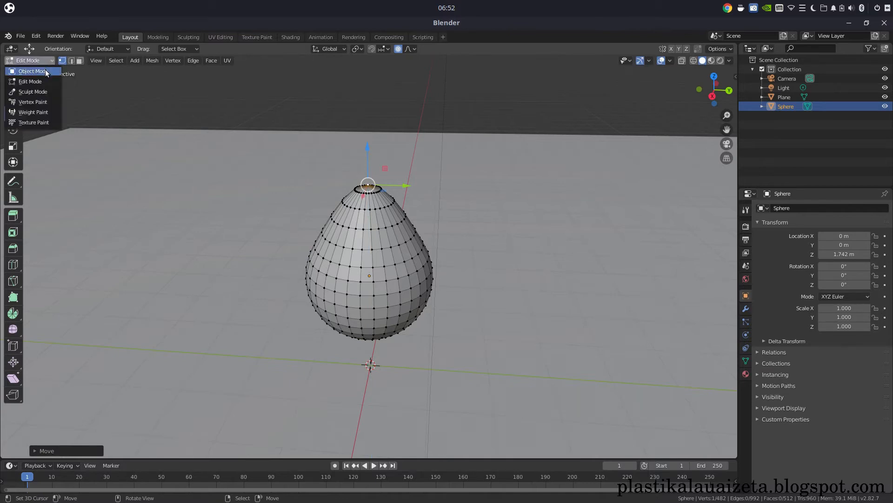
{"action": "left_click", "coordinate": [46, 68]}
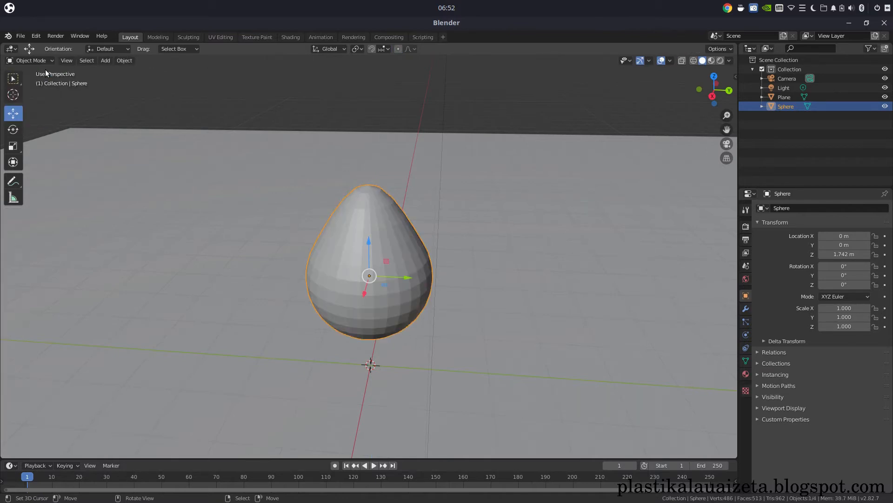
{"action": "left_click", "coordinate": [125, 61]}
{"action": "left_click", "coordinate": [186, 247]}
Step: Create a new material for the sphere and connect the rough_plaster_broken_diff_1k.png image's Color to the Principled BSDF's Base Color
{"action": "left_click", "coordinate": [292, 38]}
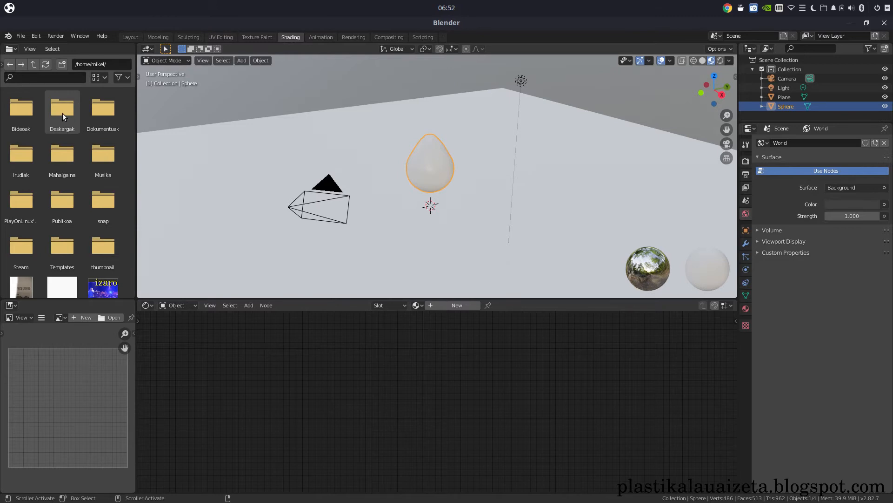
{"action": "left_click", "coordinate": [463, 306]}
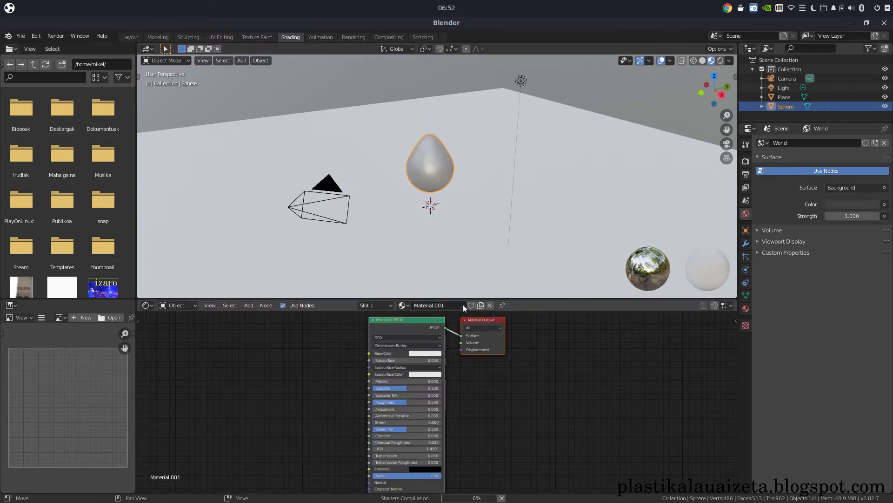
{"action": "scroll", "coordinate": [483, 225], "scroll_direction": "up", "scroll_amount": 5}
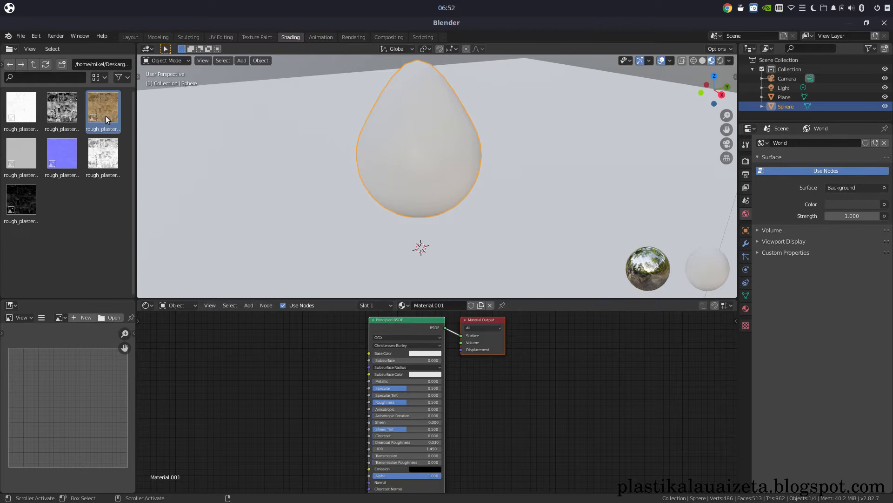
{"action": "left_click_drag", "start_coordinate": [105, 113], "coordinate": [279, 350]}
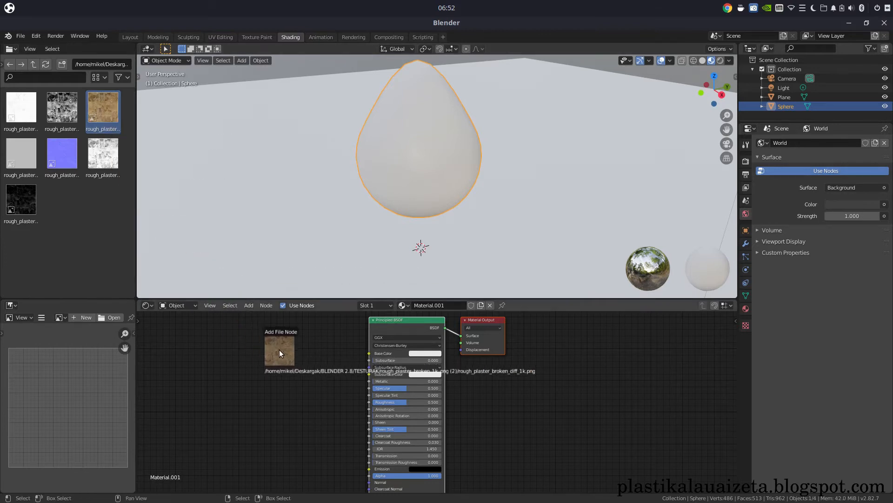
{"action": "left_click_drag", "start_coordinate": [347, 358], "coordinate": [369, 353]}
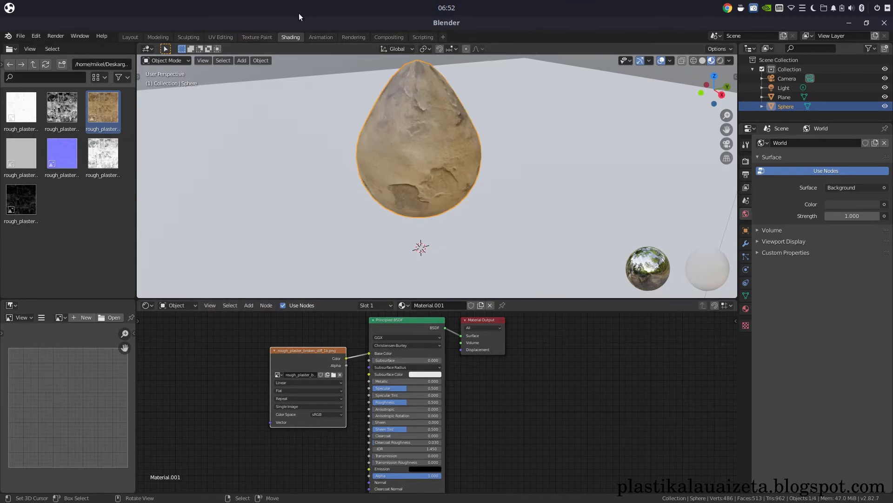
Step: In the Texture Paint workspace, add a blank Base Color paint slot to the sphere's material with the default image settings
{"action": "left_click", "coordinate": [252, 36]}
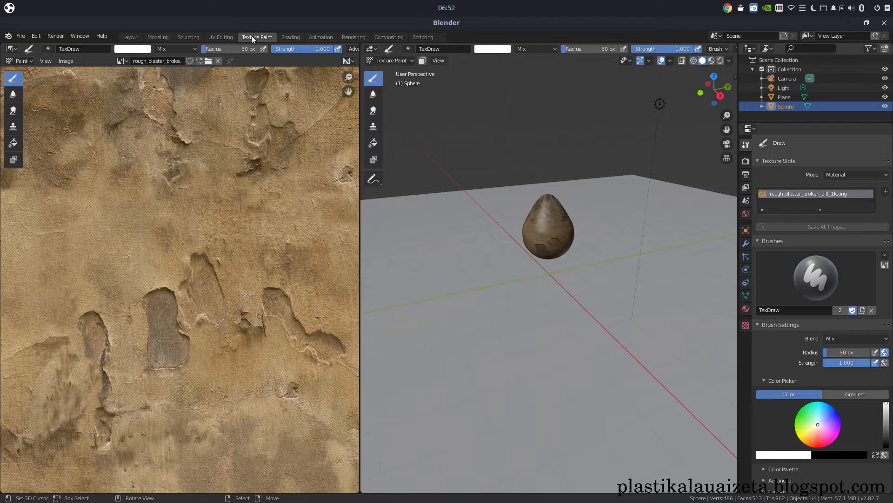
{"action": "scroll", "coordinate": [209, 204], "scroll_direction": "down", "scroll_amount": 3}
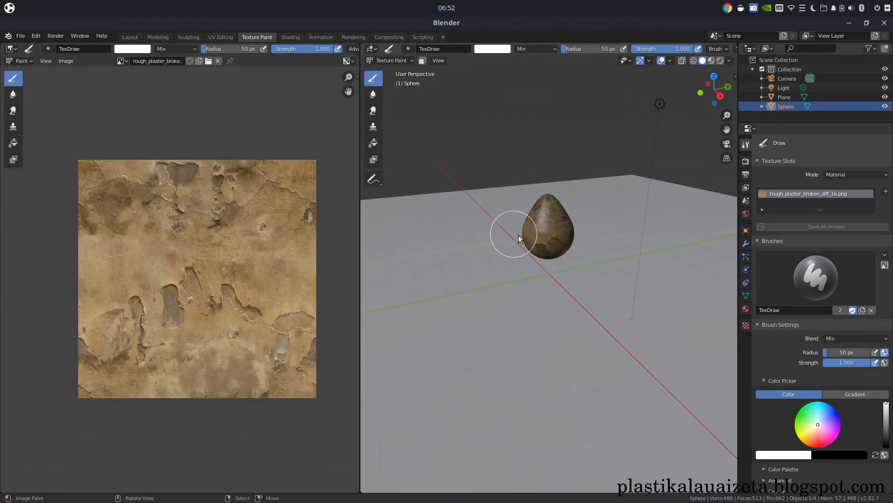
{"action": "scroll", "coordinate": [601, 257], "scroll_direction": "up", "scroll_amount": 3}
{"action": "scroll", "coordinate": [601, 251], "scroll_direction": "up", "scroll_amount": 2}
{"action": "scroll", "coordinate": [594, 233], "scroll_direction": "down", "scroll_amount": 4}
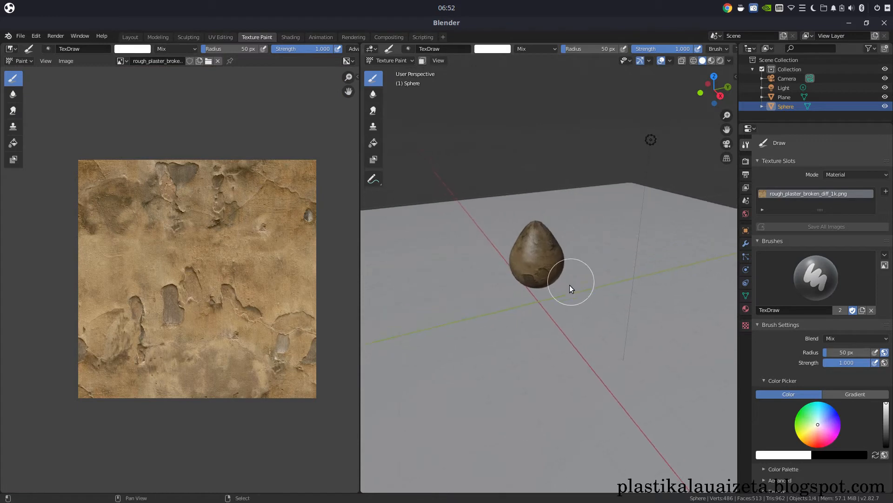
{"action": "scroll", "coordinate": [569, 294], "scroll_direction": "up", "scroll_amount": 4}
{"action": "scroll", "coordinate": [567, 287], "scroll_direction": "up", "scroll_amount": 1}
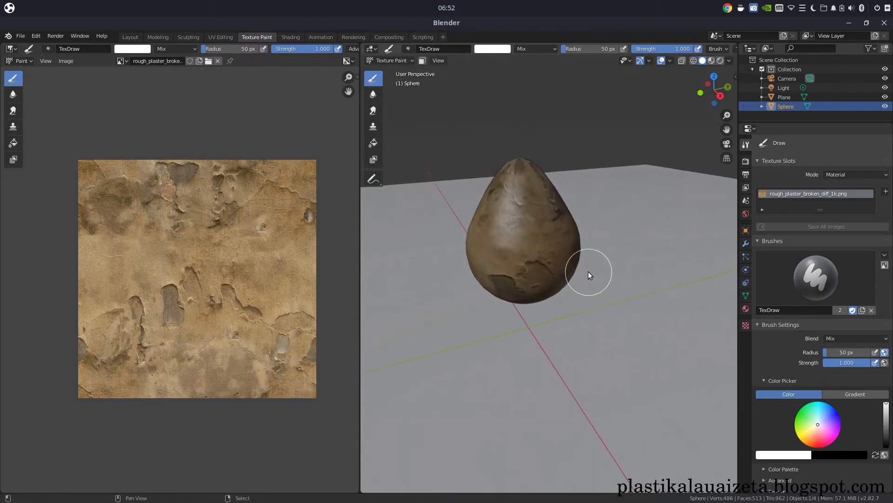
{"action": "scroll", "coordinate": [482, 263], "scroll_direction": "up", "scroll_amount": 2}
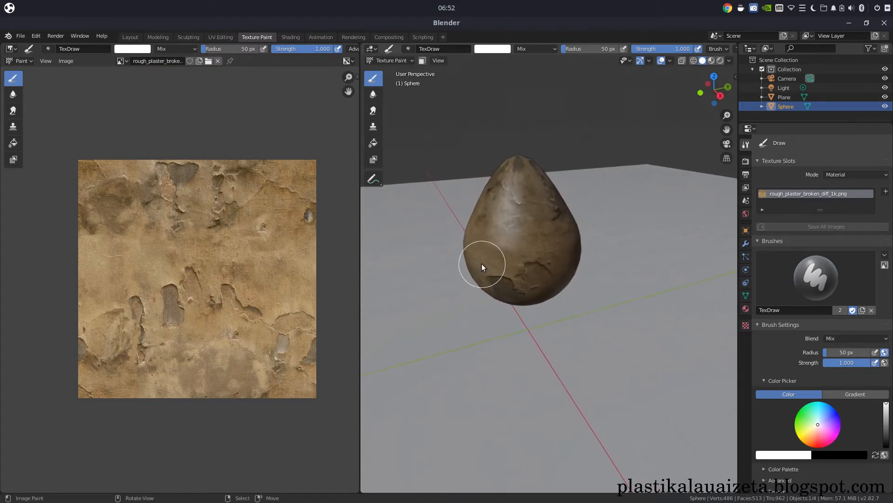
{"action": "left_click", "coordinate": [886, 192]}
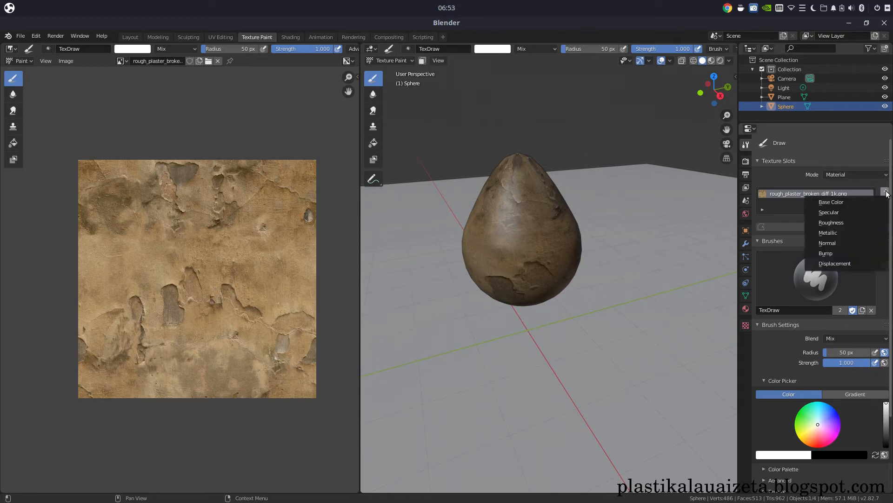
{"action": "left_click", "coordinate": [863, 200]}
{"action": "left_click", "coordinate": [864, 201]}
{"action": "left_click", "coordinate": [872, 275]}
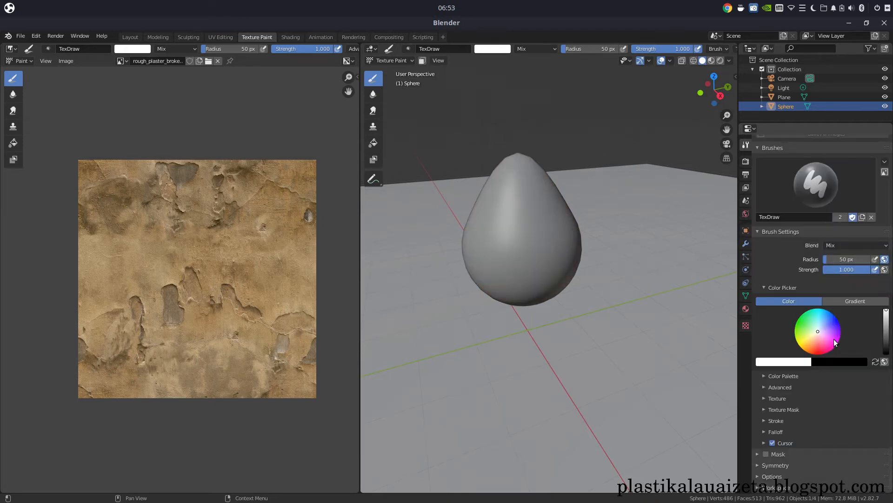
{"action": "scroll", "coordinate": [849, 331], "scroll_direction": "up", "scroll_amount": 4}
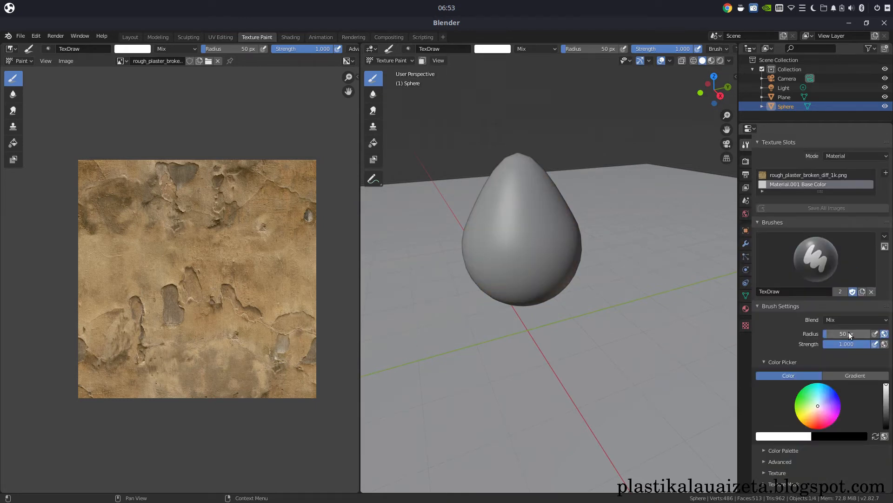
Step: In the sphere's shader nodes, insert a MixRGB node between the plaster image texture and the Principled BSDF's Base Color
{"action": "left_click", "coordinate": [285, 37]}
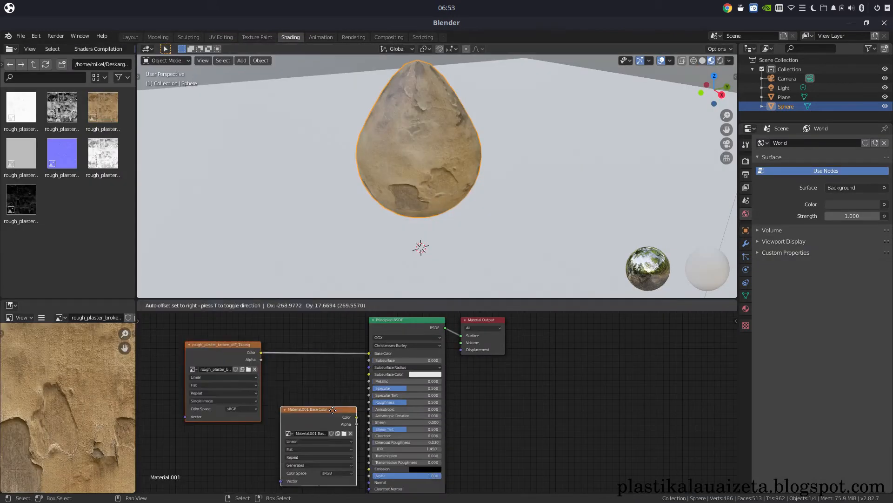
{"action": "scroll", "coordinate": [581, 384], "scroll_direction": "down", "scroll_amount": 2}
{"action": "middle_click_drag", "start_coordinate": [572, 384], "coordinate": [594, 403]}
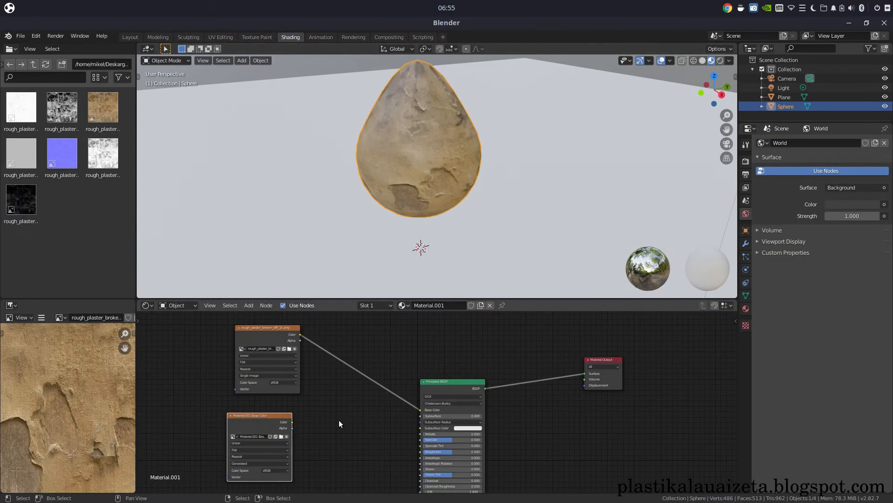
{"action": "left_click", "coordinate": [248, 305]}
{"action": "left_click", "coordinate": [263, 316]}
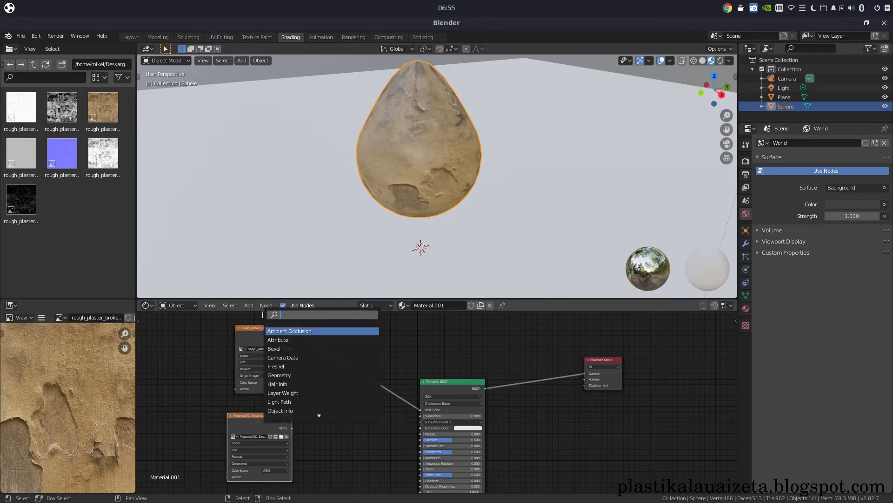
{"action": "type", "text": "mix"}
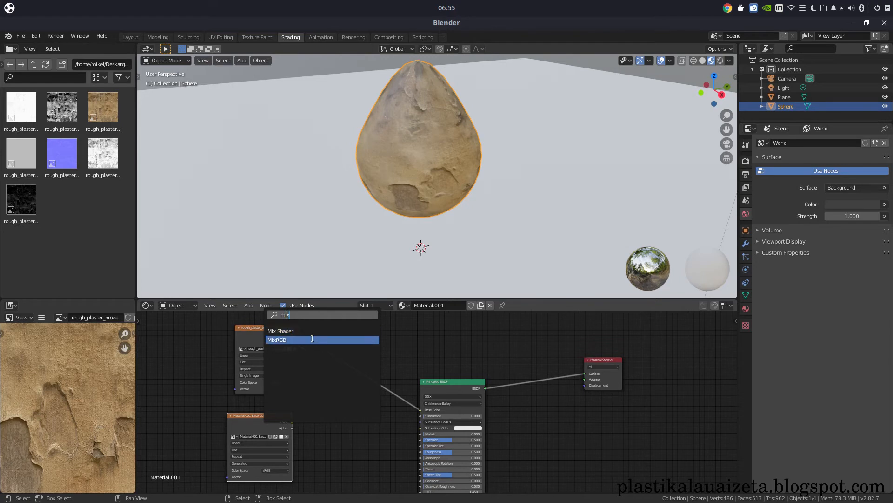
{"action": "left_click", "coordinate": [310, 339]}
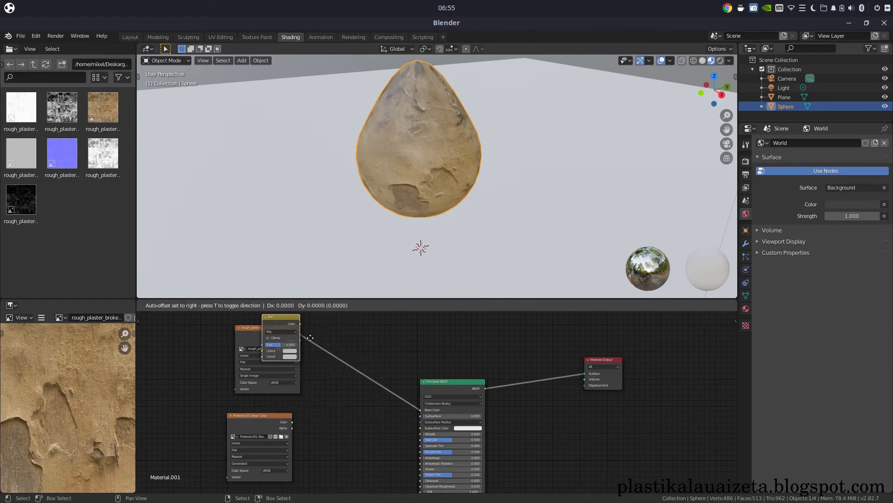
{"action": "left_click", "coordinate": [453, 374]}
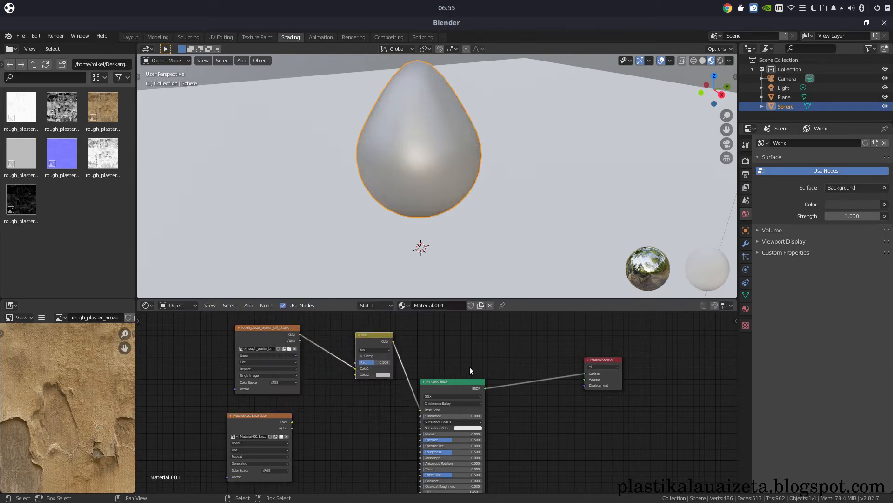
Step: Connect the Material.001 Base Color image to the mix node's Color2 input and set its blend mode to Add
{"action": "left_click_drag", "start_coordinate": [291, 422], "coordinate": [352, 380]}
{"action": "left_click_drag", "start_coordinate": [291, 423], "coordinate": [355, 374]}
{"action": "left_click", "coordinate": [381, 350]}
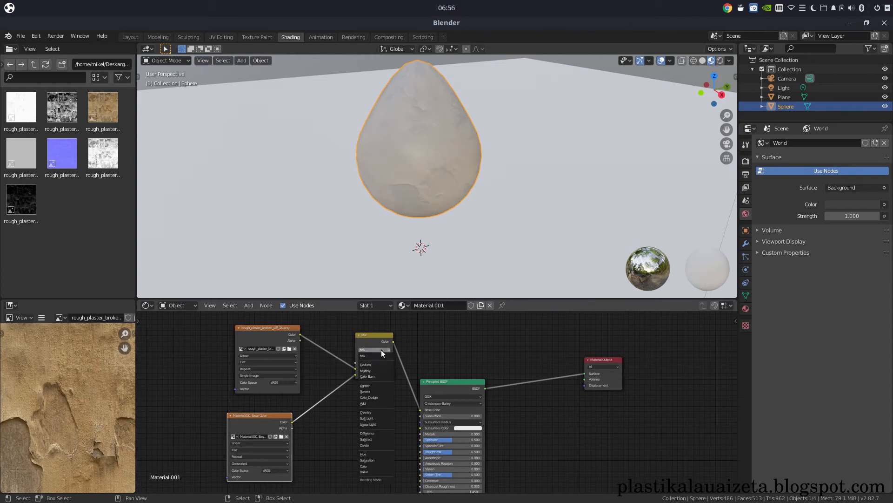
{"action": "left_click", "coordinate": [383, 403]}
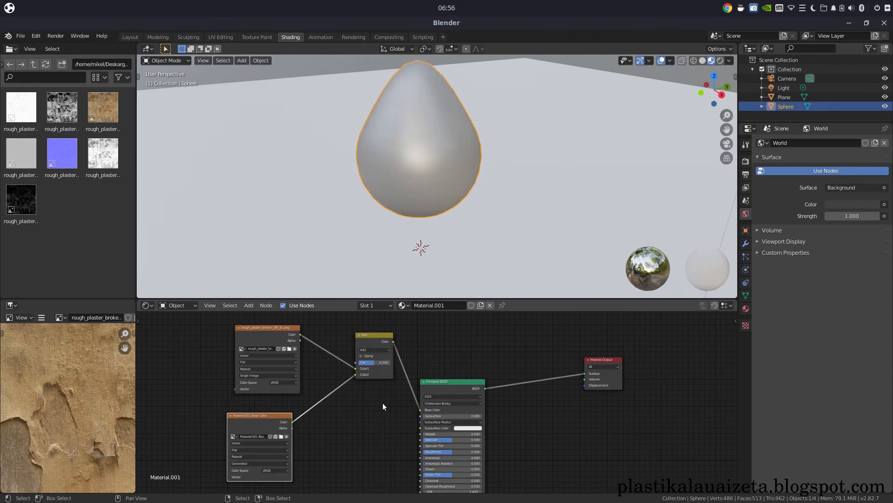
Step: Adjust the Fac value of the Add node that blends the plaster and paint images
{"action": "scroll", "coordinate": [382, 395], "scroll_direction": "up", "scroll_amount": 5}
{"action": "middle_click_drag", "start_coordinate": [286, 381], "coordinate": [498, 484]}
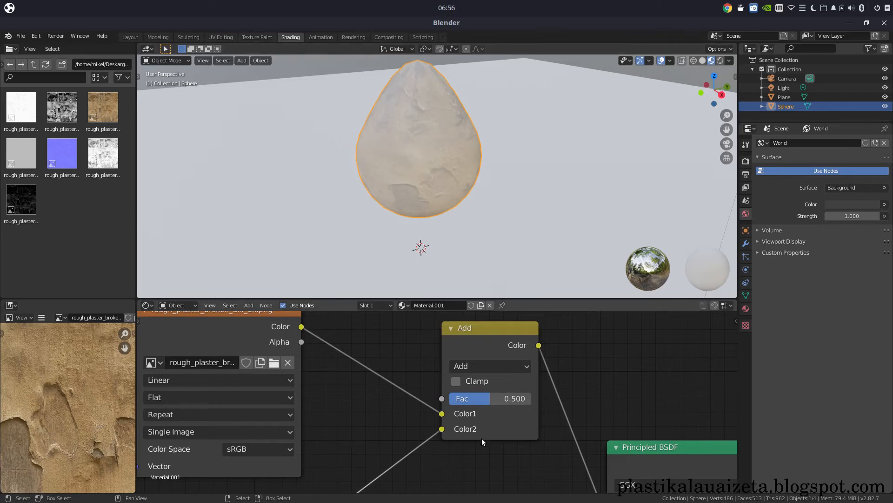
{"action": "mouse_move", "coordinate": [490, 396]}
{"action": "left_mouse_down"}
{"action": "mouse_move", "coordinate": [449, 396]}
{"action": "mouse_move", "coordinate": [532, 398]}
{"action": "mouse_move", "coordinate": [487, 398]}
{"action": "left_mouse_up"}
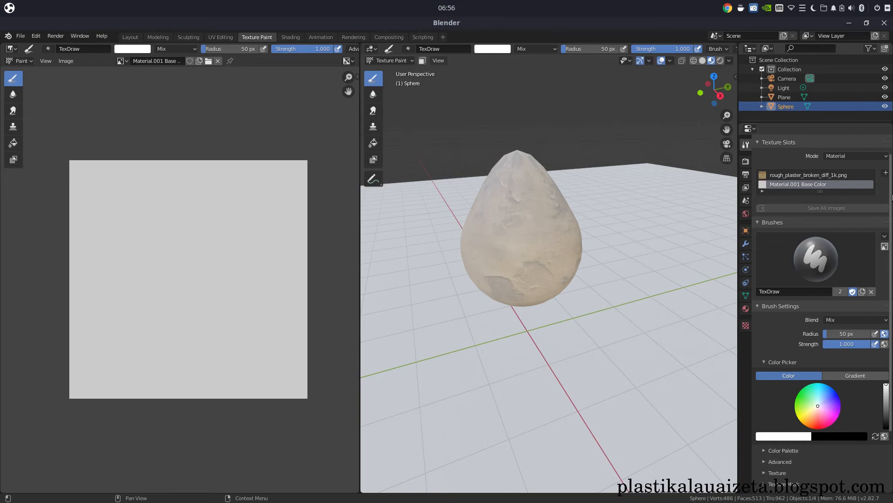
Step: Create a new texture for the TexDraw brush and load the rough plaster bump image (rough_plaster_broken_bump_1k.png) into it
{"action": "scroll", "coordinate": [892, 198], "scroll_direction": "down", "scroll_amount": 4}
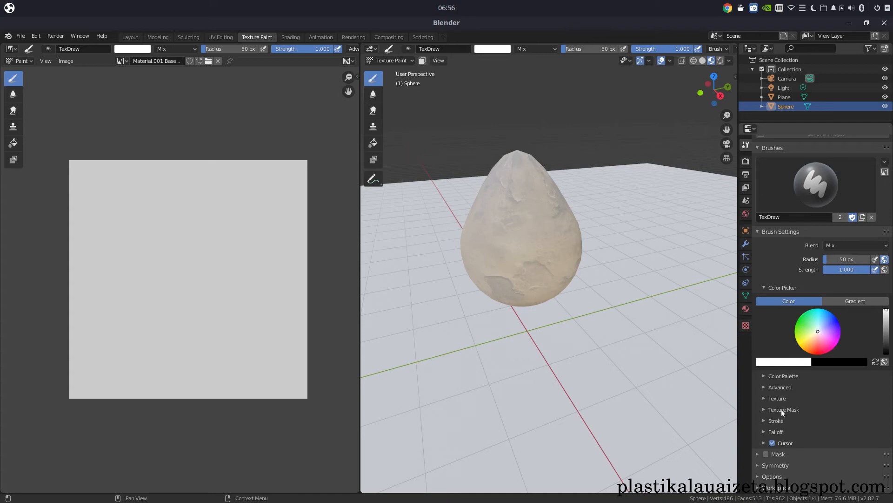
{"action": "left_click", "coordinate": [763, 397]}
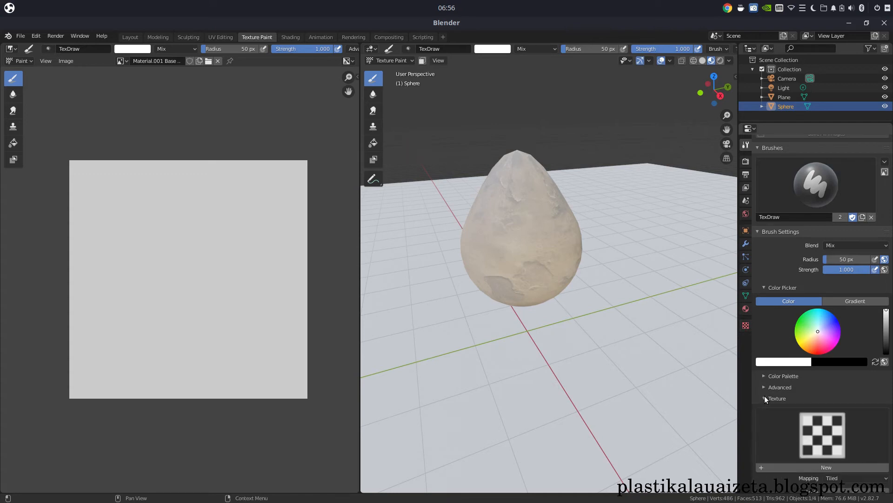
{"action": "scroll", "coordinate": [831, 426], "scroll_direction": "down", "scroll_amount": 3}
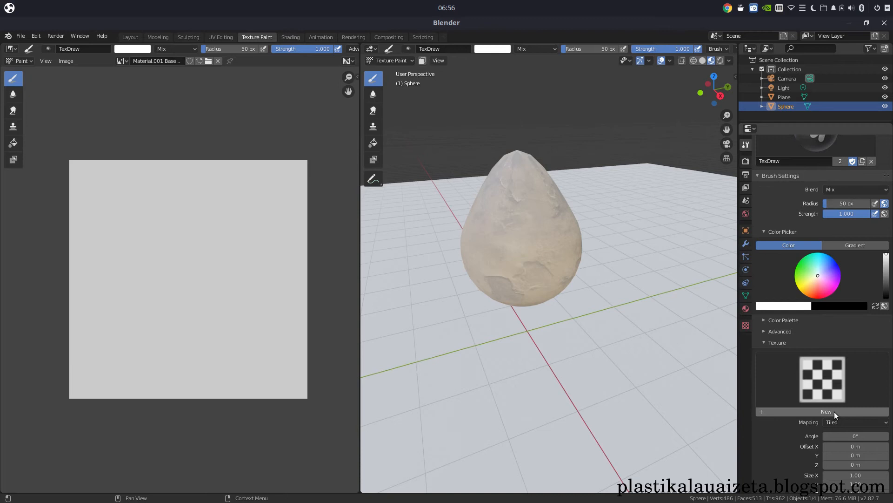
{"action": "left_click", "coordinate": [833, 411]}
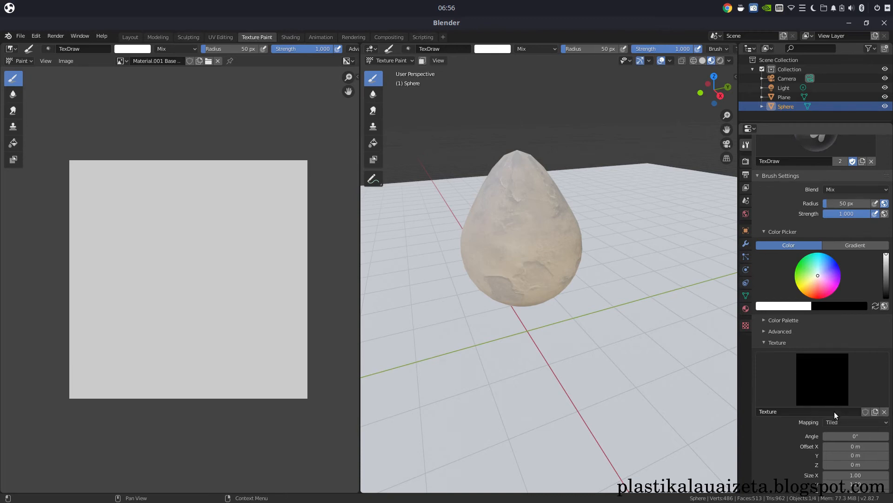
{"action": "left_click", "coordinate": [746, 325]}
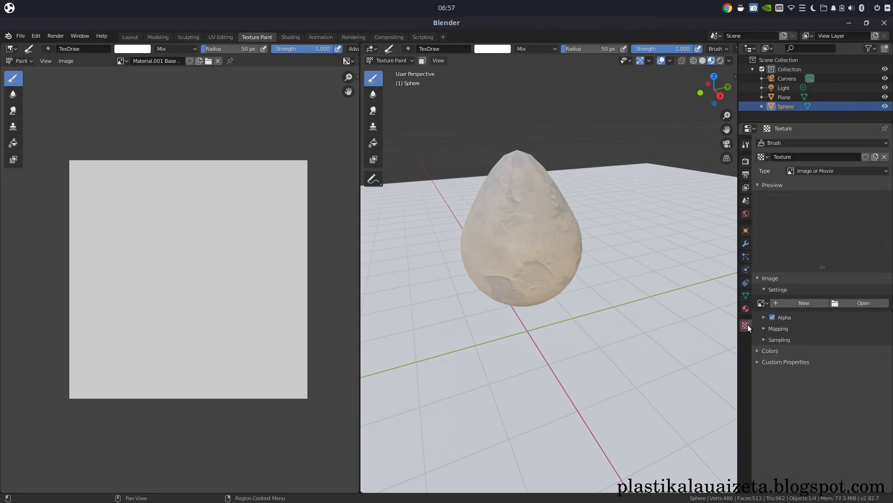
{"action": "left_click", "coordinate": [856, 303]}
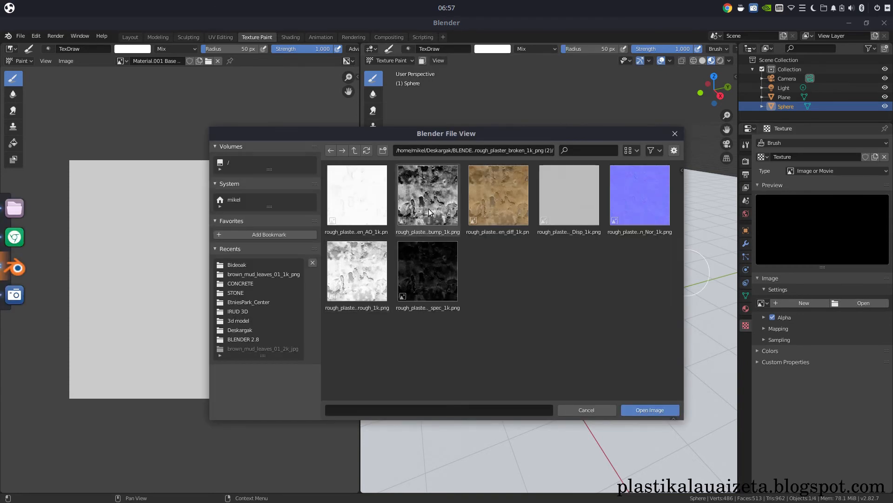
{"action": "double_click", "coordinate": [429, 209]}
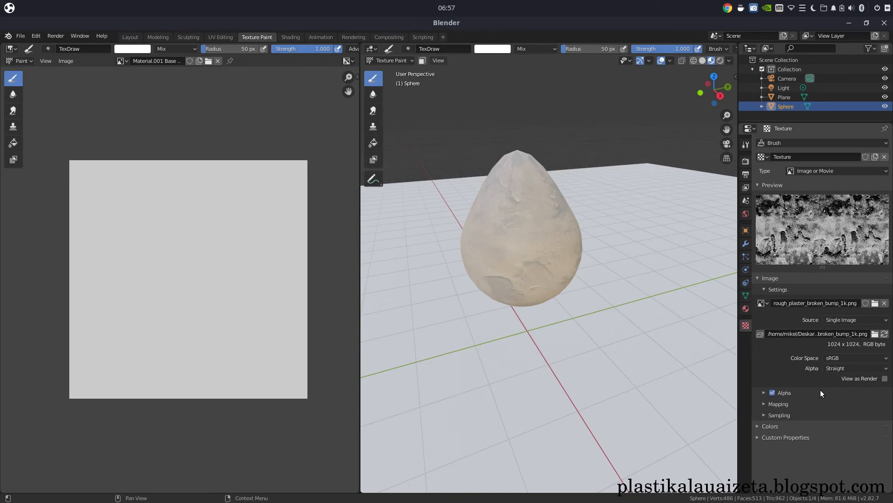
Step: Set the brush texture's mapping to Stencil and paint the plaster pattern onto the upper part of the egg
{"action": "left_click", "coordinate": [746, 144]}
{"action": "left_click_drag", "start_coordinate": [889, 312], "coordinate": [890, 345]}
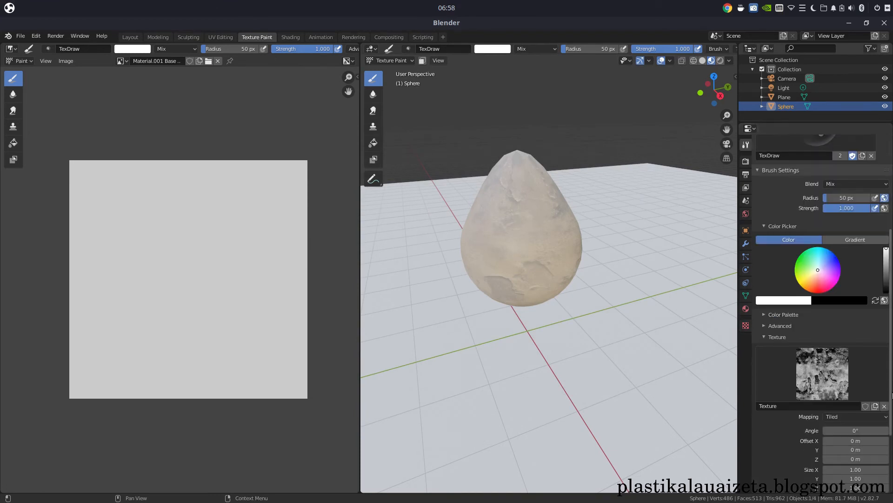
{"action": "left_click", "coordinate": [864, 418]}
{"action": "left_click", "coordinate": [864, 468]}
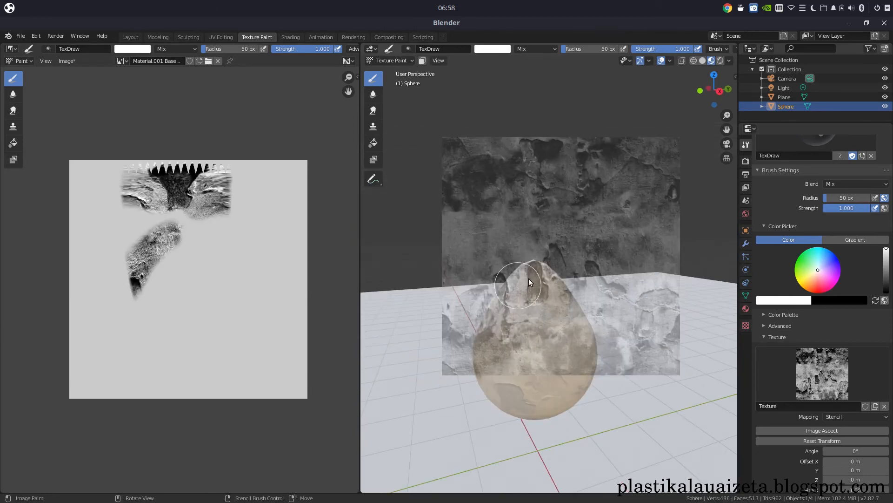
{"action": "middle_click_drag", "start_coordinate": [532, 278], "coordinate": [604, 298]}
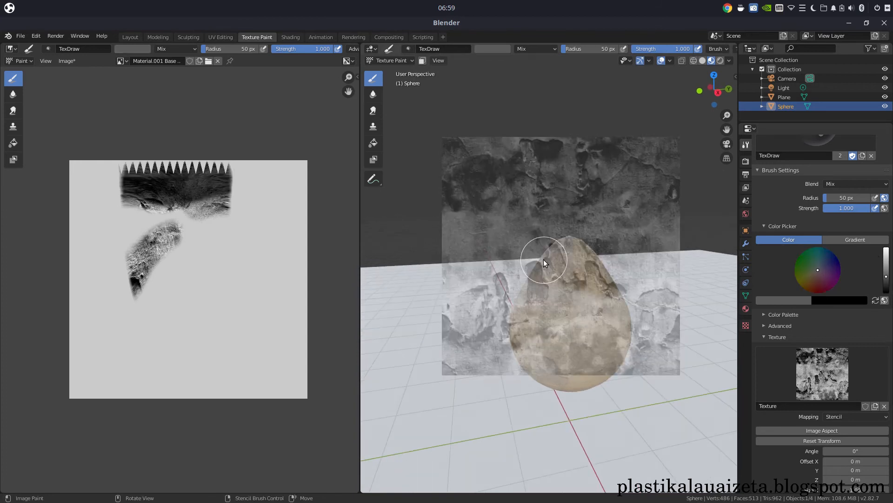
{"action": "left_click_drag", "start_coordinate": [543, 259], "coordinate": [577, 247]}
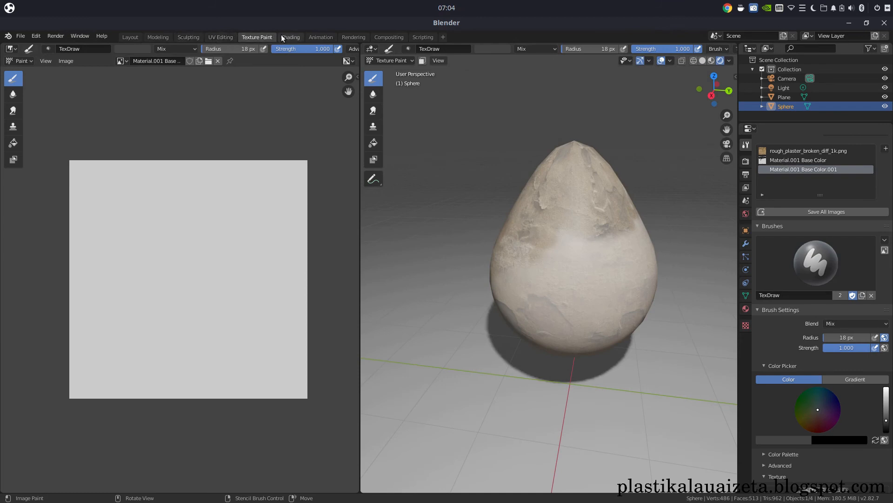
Step: In the sphere's shader nodes, add a Bump node between the painted image textures and the Principled BSDF
{"action": "left_click", "coordinate": [289, 37]}
{"action": "middle_click_drag", "start_coordinate": [390, 446], "coordinate": [385, 370]}
{"action": "scroll", "coordinate": [367, 409], "scroll_direction": "up", "scroll_amount": 2}
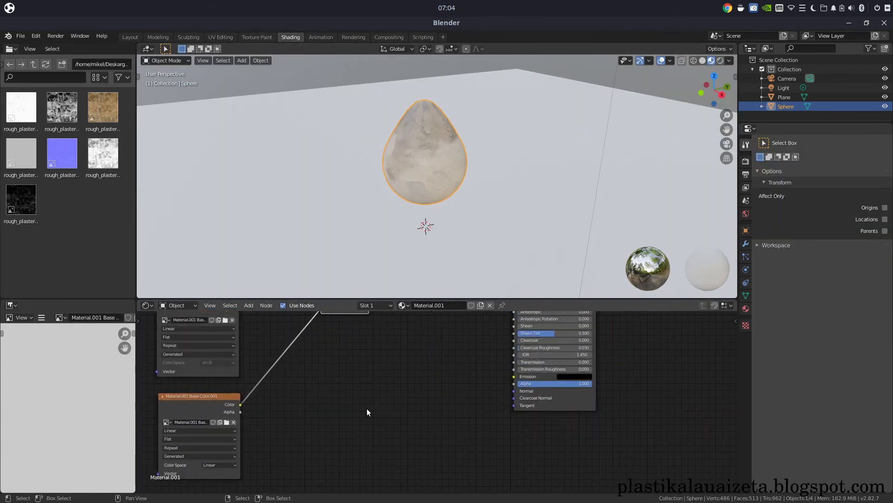
{"action": "middle_click_drag", "start_coordinate": [339, 424], "coordinate": [350, 399]}
{"action": "key", "text": "shift+a"}
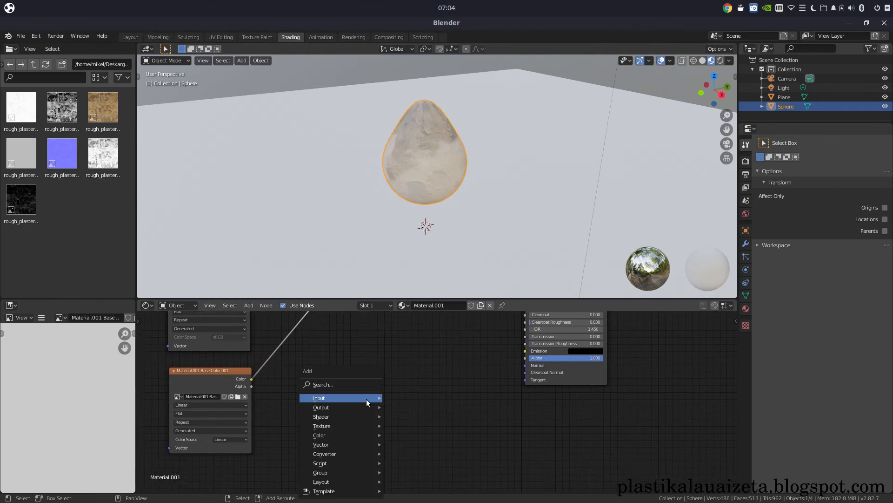
{"action": "mouse_move", "coordinate": [366, 398]}
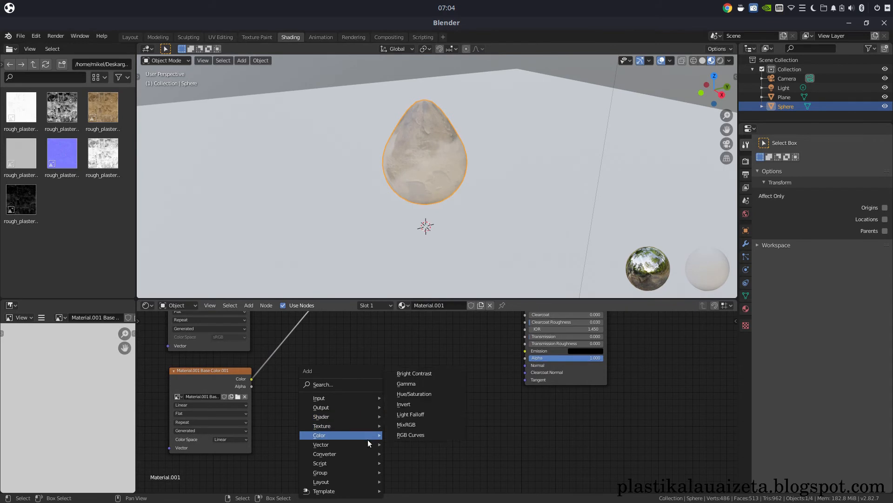
{"action": "mouse_move", "coordinate": [369, 445]}
{"action": "left_click", "coordinate": [404, 372]}
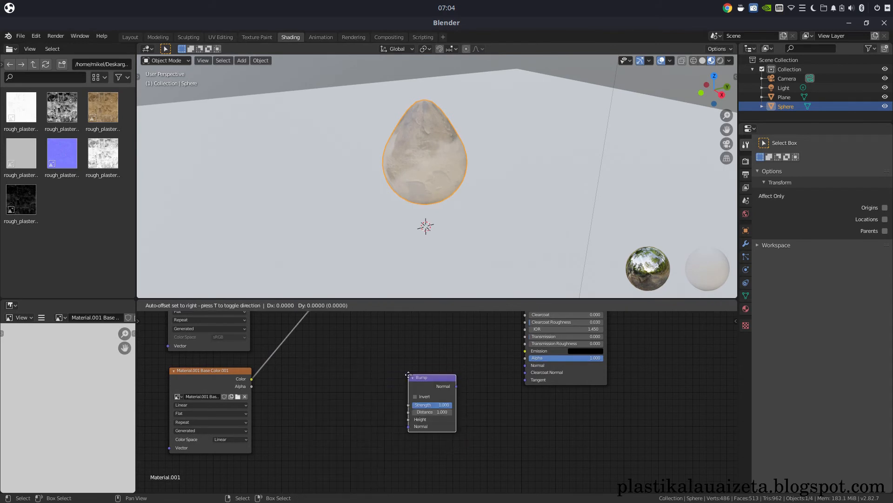
Step: Connect the Bump node's Normal output to the Principled BSDF's Normal and its Height input to the Add node combining both Base Color images
{"action": "left_click_drag", "start_coordinate": [455, 357], "coordinate": [525, 365]}
{"action": "key", "text": "Home"}
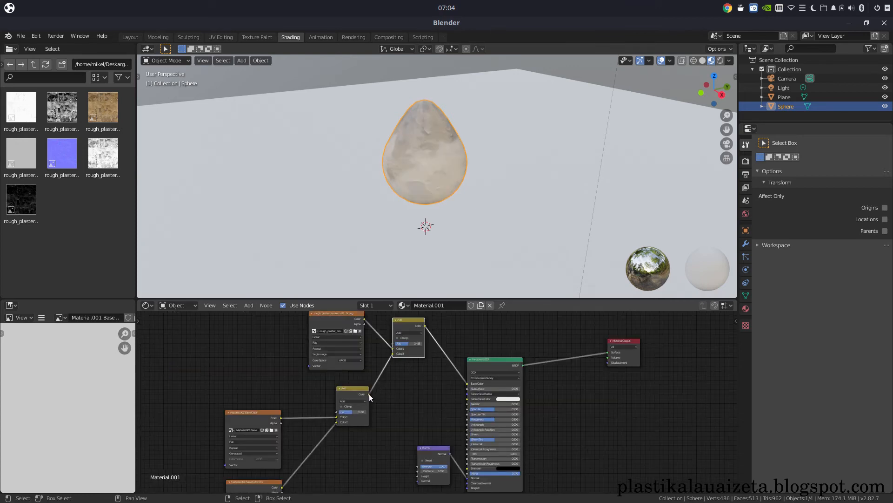
{"action": "left_click_drag", "start_coordinate": [371, 395], "coordinate": [415, 477]}
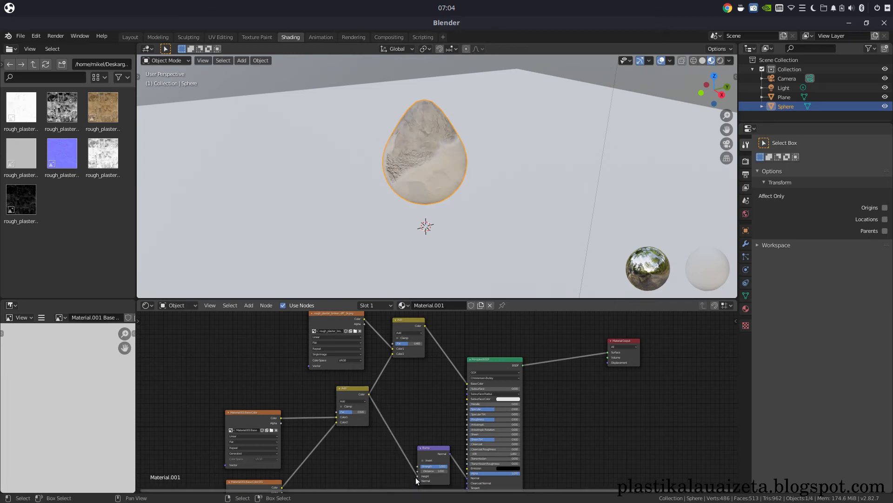
Step: Return to the Texture Paint workspace and examine the bump relief on the painted egg from several sides
{"action": "left_click", "coordinate": [257, 36]}
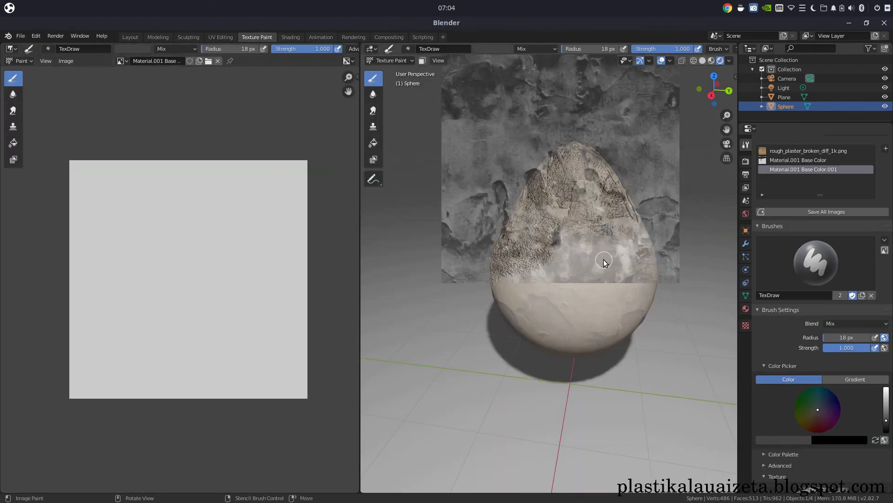
{"action": "scroll", "coordinate": [605, 261], "scroll_direction": "up", "scroll_amount": 5}
{"action": "mouse_move", "coordinate": [643, 192]}
{"action": "middle_mouse_down"}
{"action": "mouse_move", "coordinate": [594, 202]}
{"action": "mouse_move", "coordinate": [545, 200]}
{"action": "middle_mouse_up"}
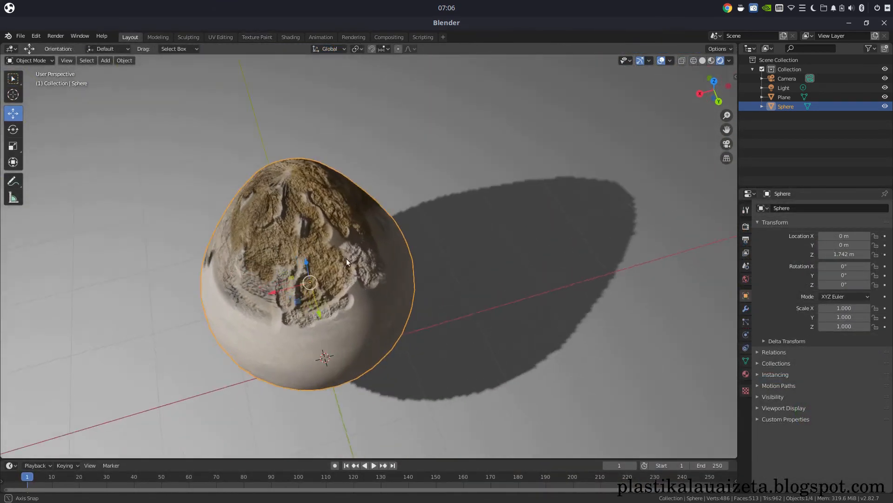
{"action": "middle_click_drag", "start_coordinate": [347, 262], "coordinate": [579, 234]}
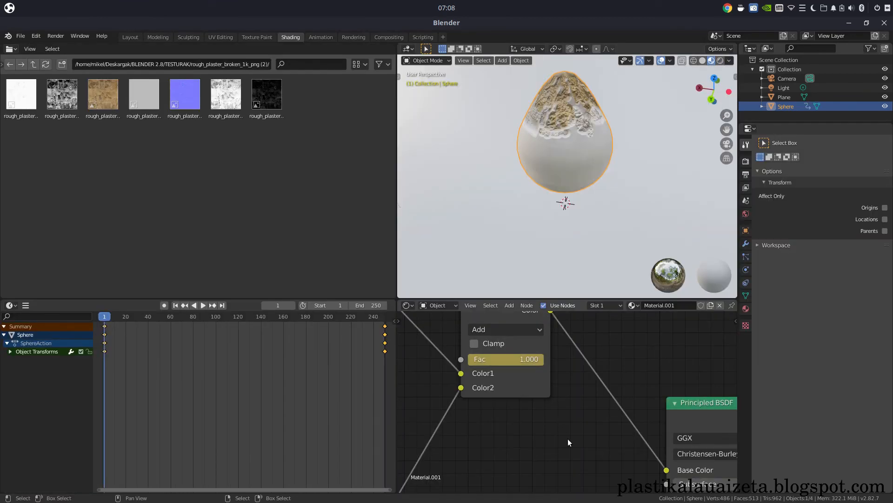
Step: Set the Bump node's Strength to 0 and insert a keyframe for it at frame 1
{"action": "scroll", "coordinate": [568, 438], "scroll_direction": "up", "scroll_amount": 4}
{"action": "middle_click_drag", "start_coordinate": [525, 414], "coordinate": [590, 264]}
{"action": "left_click_drag", "start_coordinate": [613, 414], "coordinate": [544, 415]}
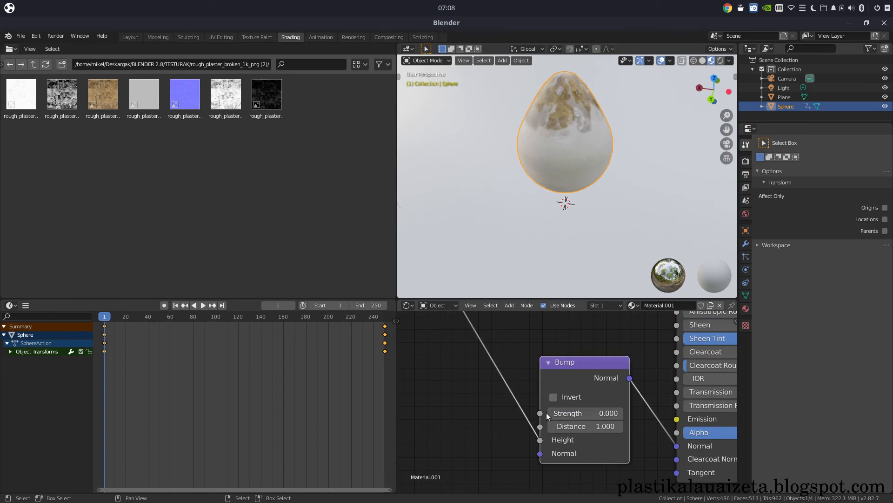
{"action": "key", "text": "i"}
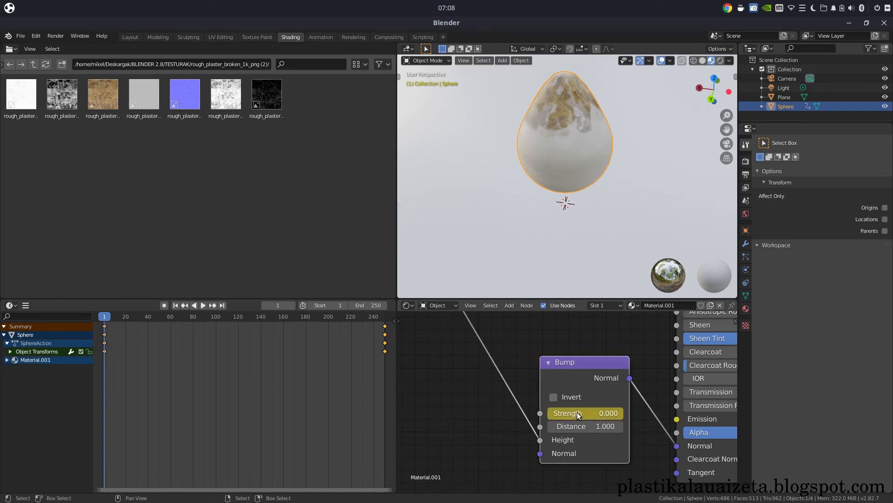
Step: Move to the sphere's last keyframe at the end of the timeline and raise the Bump node's Strength there
{"action": "left_click", "coordinate": [386, 315]}
{"action": "key", "text": "space"}
{"action": "left_click", "coordinate": [385, 315]}
{"action": "key", "text": "space"}
{"action": "left_click_drag", "start_coordinate": [558, 413], "coordinate": [606, 413]}
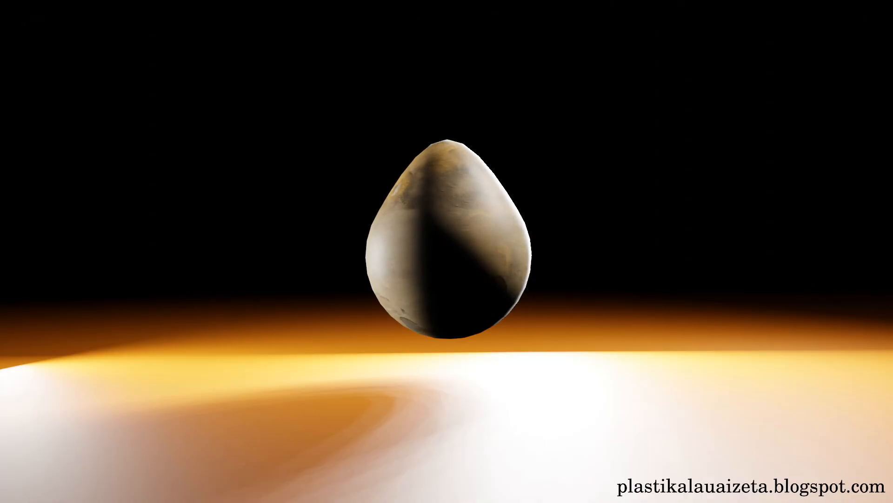